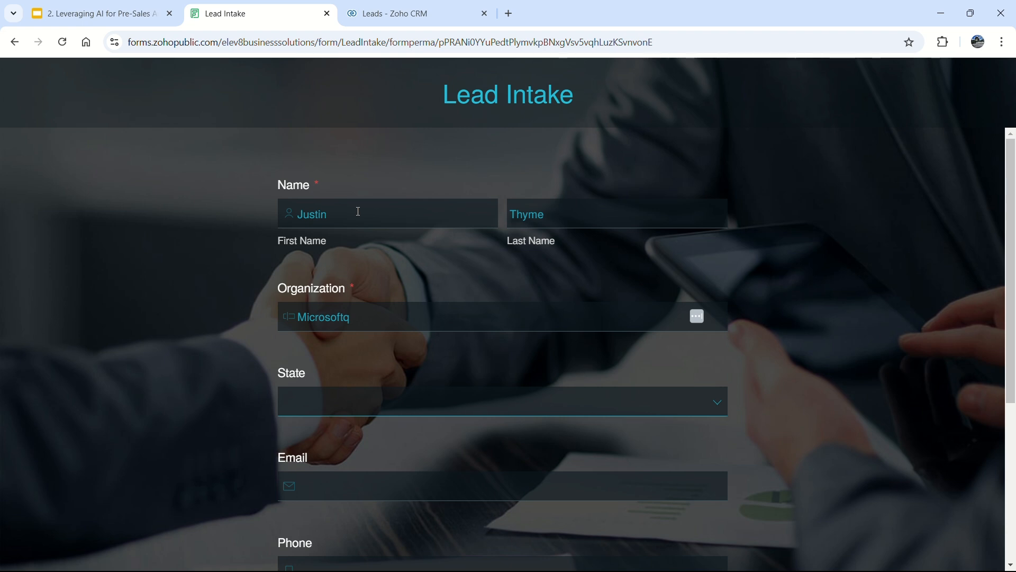
Correct the Organization to 'Microsoft' and set State to Washington.
{"action": "key", "text": "BackSpace"}
{"action": "key", "text": "Tab"}
{"action": "key", "text": "Tab"}
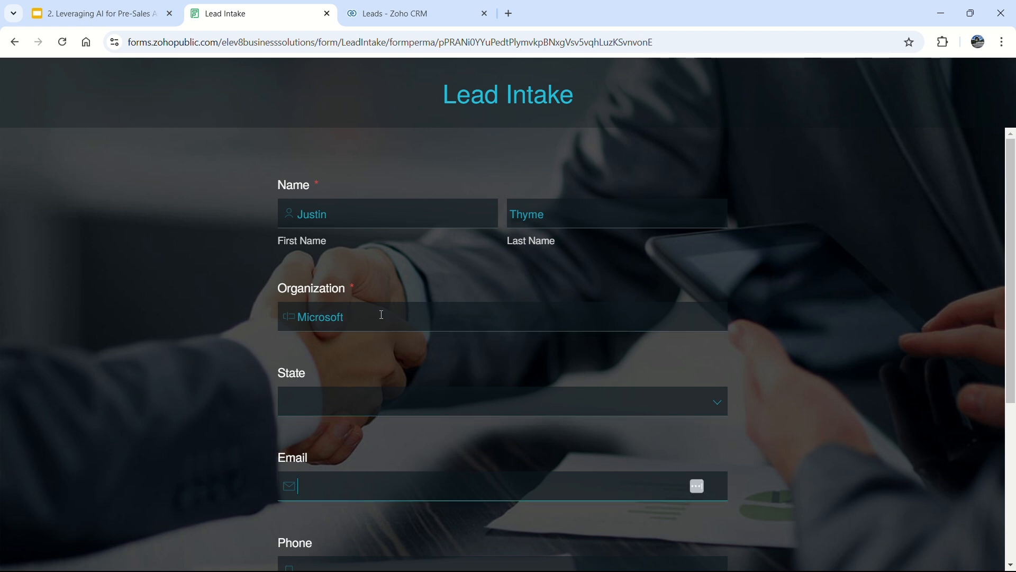
{"action": "left_click", "coordinate": [370, 404]}
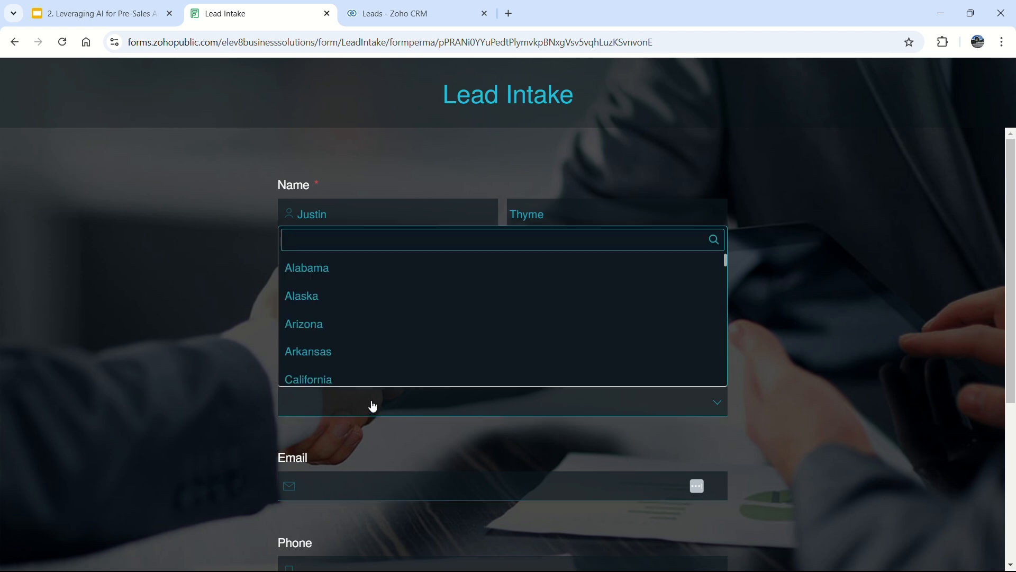
{"action": "scroll", "coordinate": [383, 374], "scroll_direction": "down", "scroll_amount": 10}
{"action": "type", "text": "wa"}
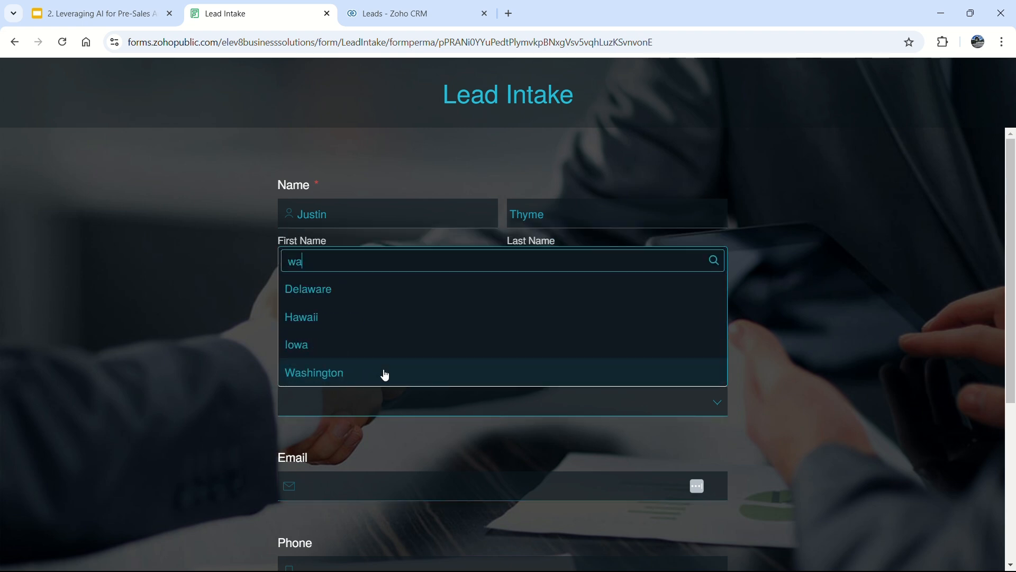
{"action": "left_click", "coordinate": [385, 374]}
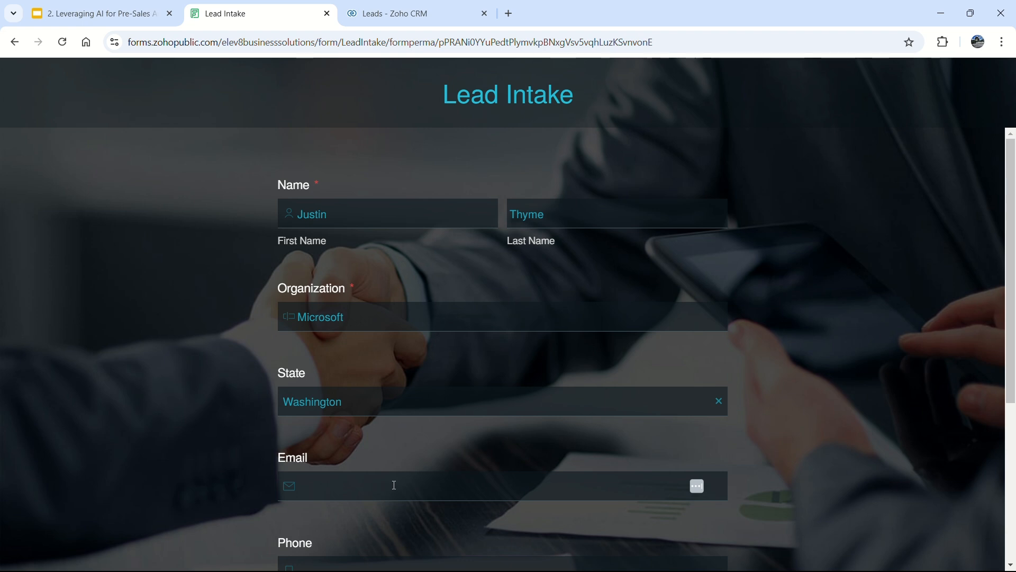
Enter the lead's email and phone, add the note 'Please call me immediately', and submit.
{"action": "left_click", "coordinate": [455, 481]}
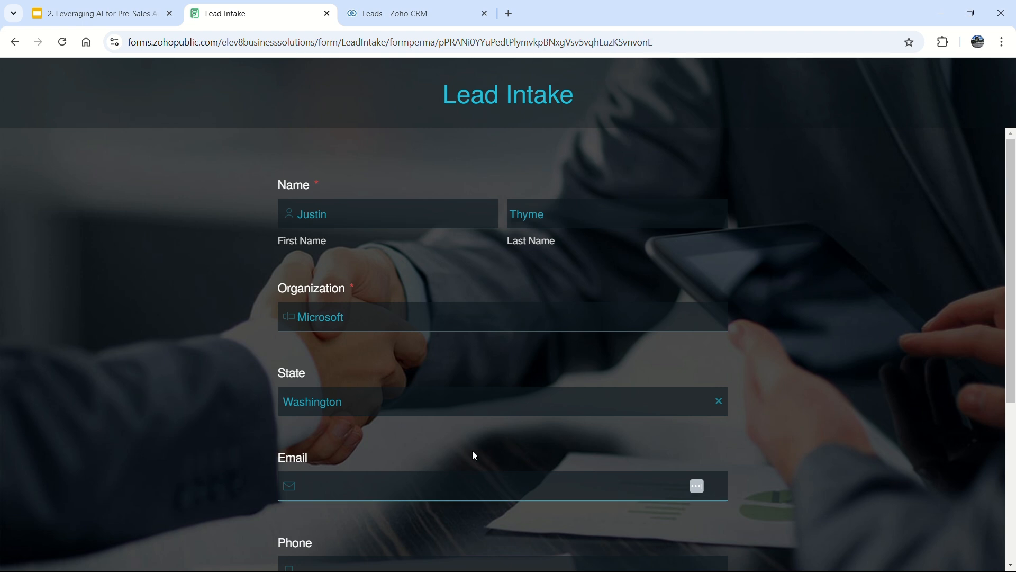
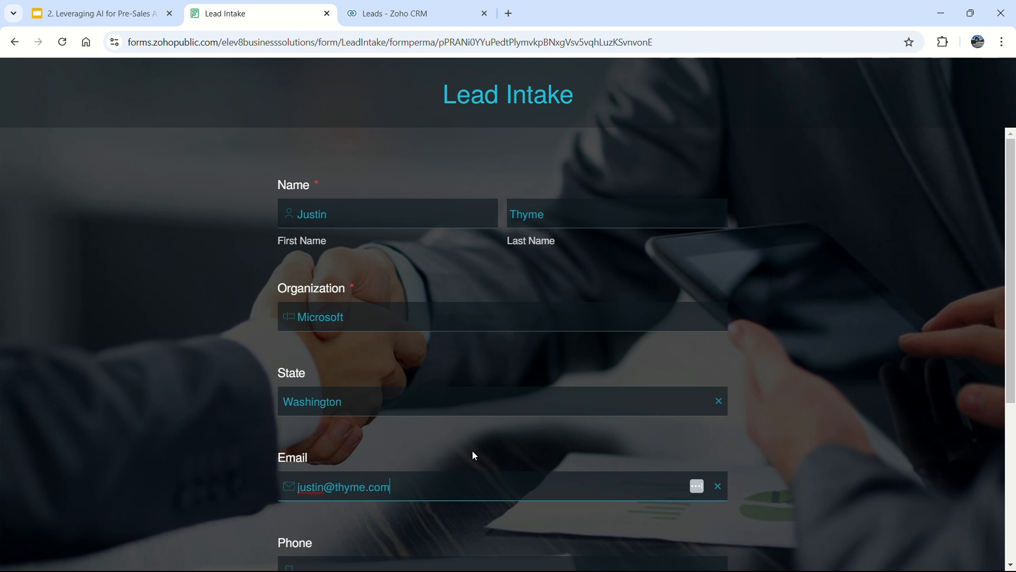
{"action": "scroll", "coordinate": [472, 454], "scroll_direction": "down", "scroll_amount": 3}
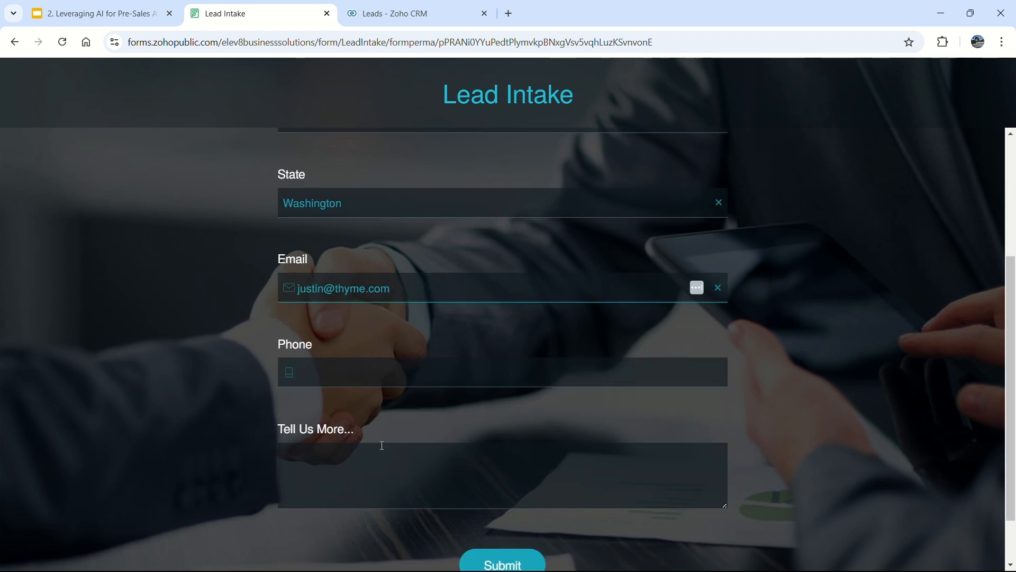
{"action": "left_click", "coordinate": [359, 378]}
{"action": "type", "text": "555"}
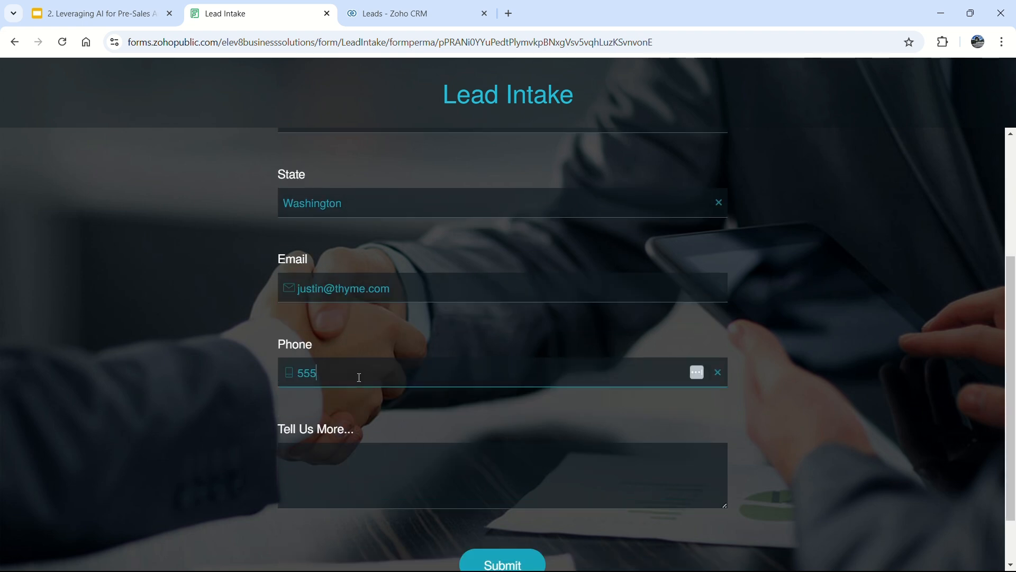
{"action": "type", "text": "-111-2345"}
{"action": "left_click", "coordinate": [392, 471]}
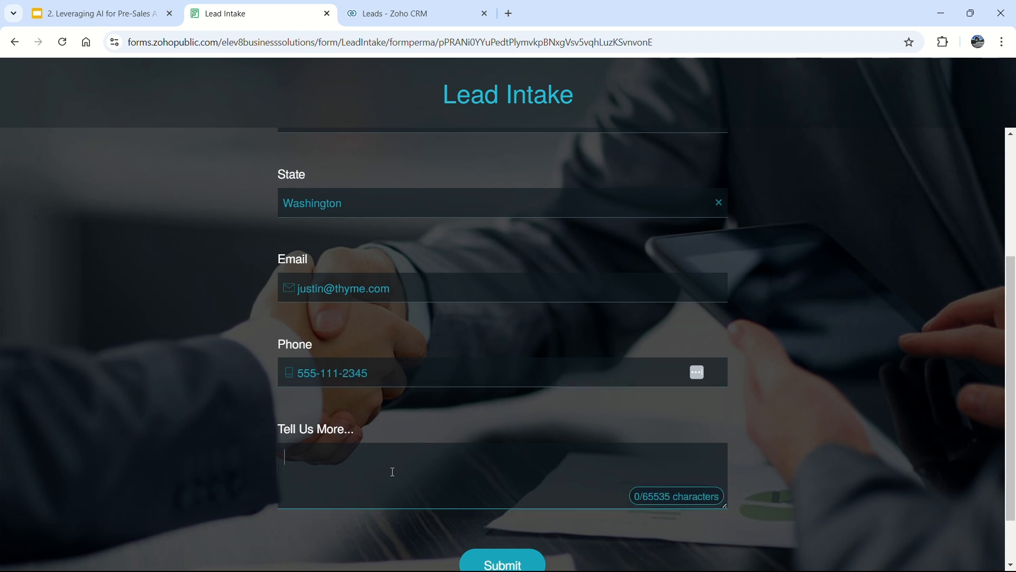
{"action": "type", "text": "Please call me immediately"}
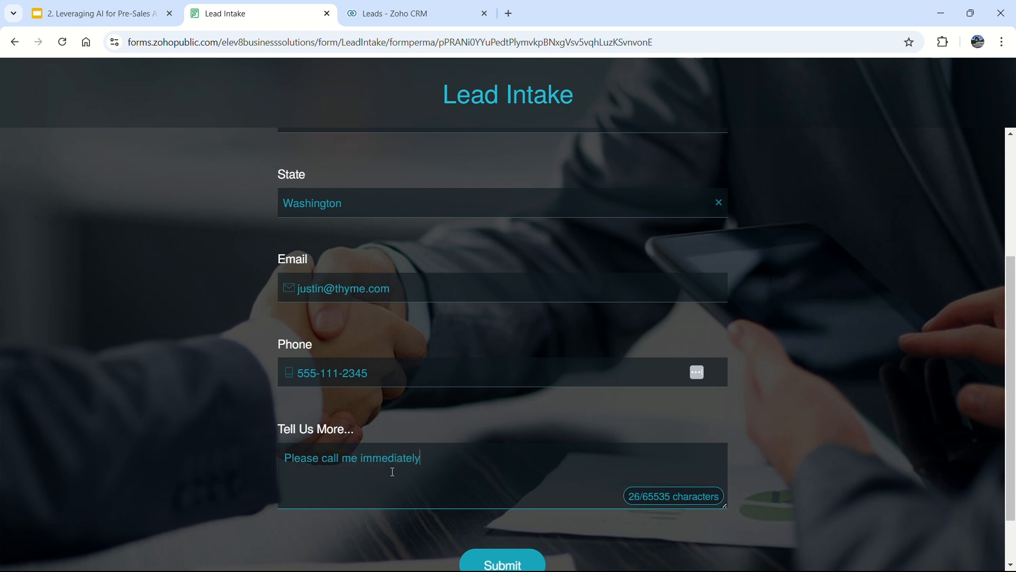
{"action": "left_click", "coordinate": [512, 565]}
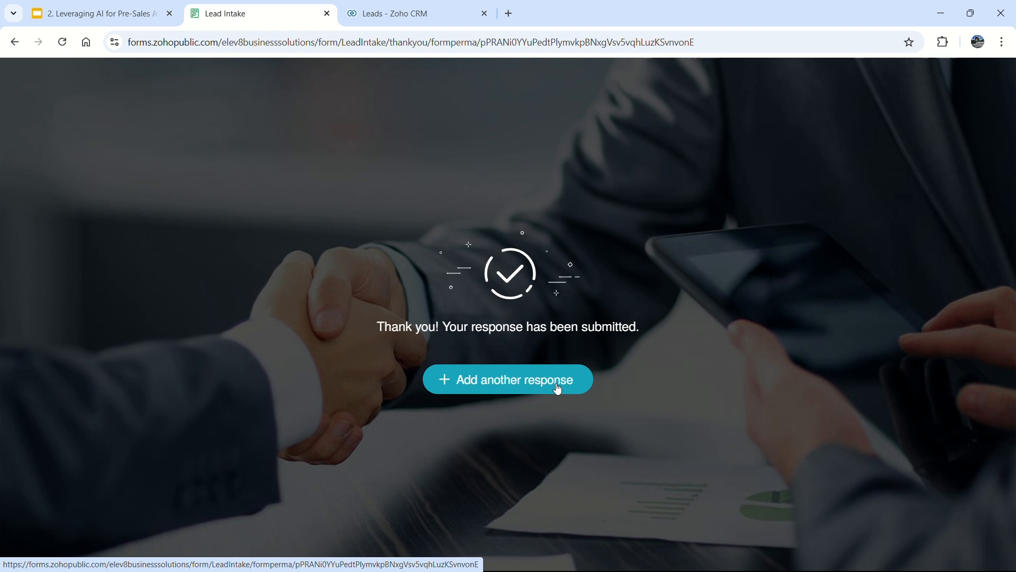
Refresh the CRM Leads list and open the newly arrived Microsoft lead's record.
{"action": "left_click", "coordinate": [380, 20]}
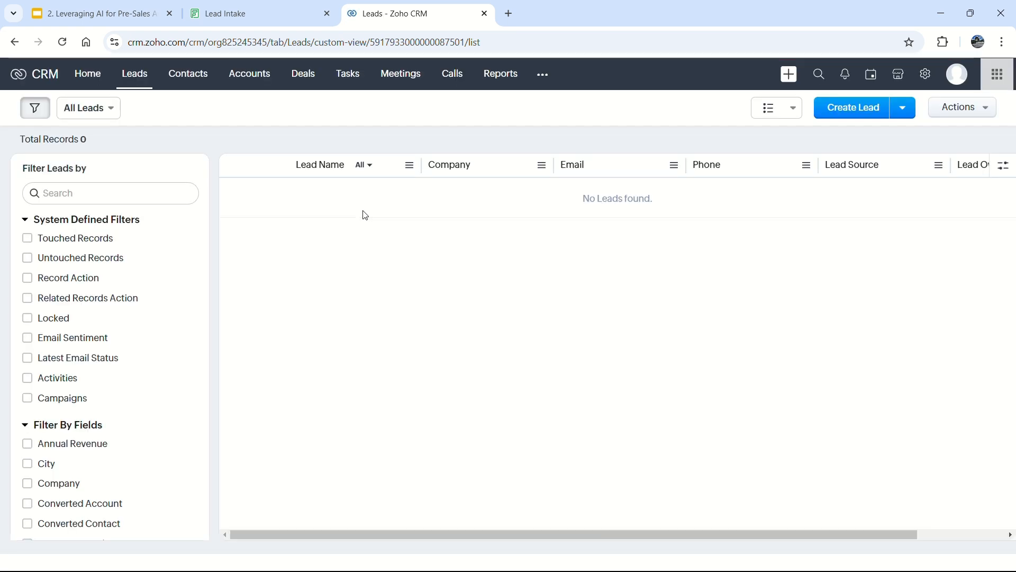
{"action": "left_click", "coordinate": [136, 81]}
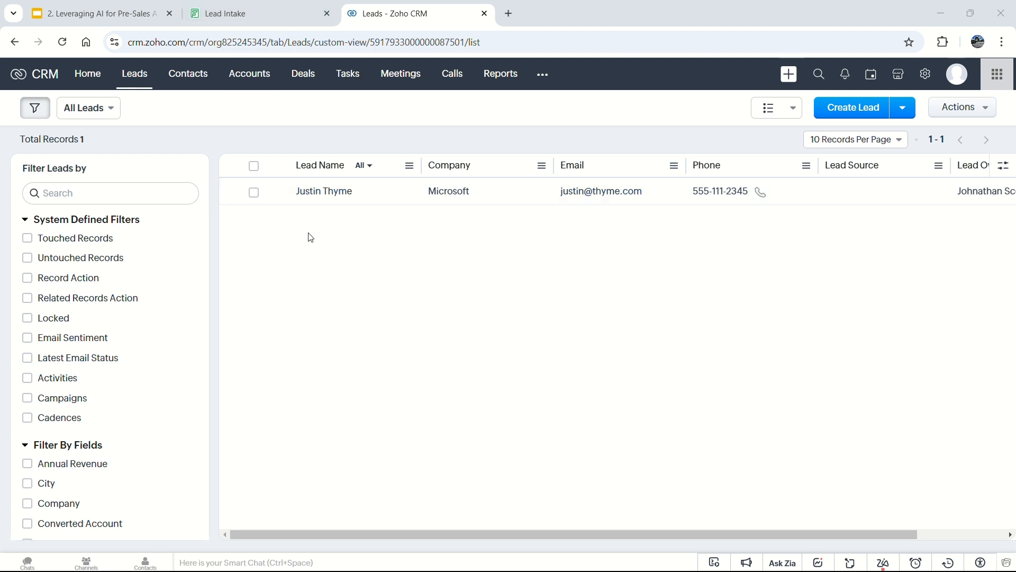
{"action": "left_click", "coordinate": [331, 196]}
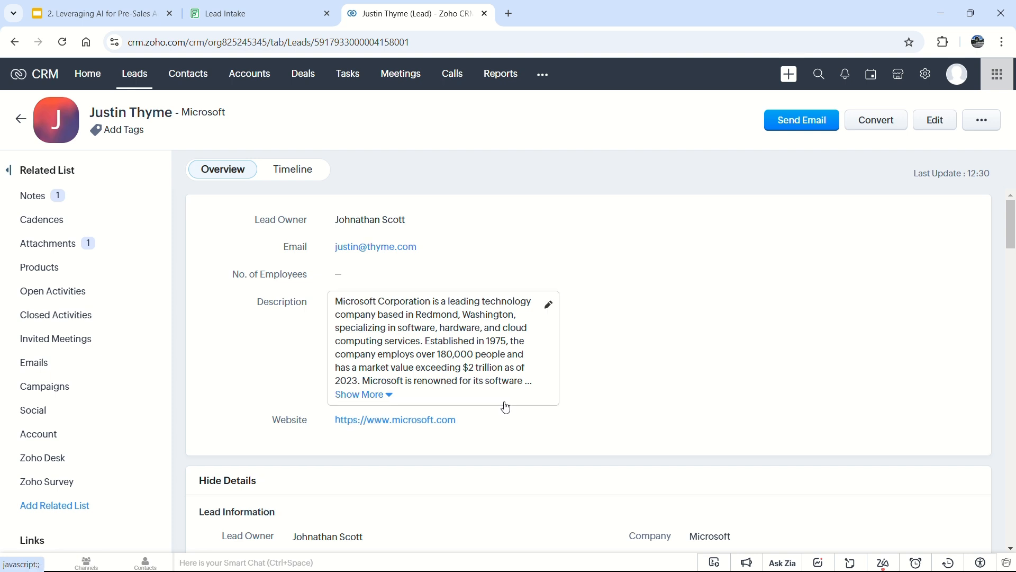
Expand the Microsoft lead's full company description.
{"action": "scroll", "coordinate": [506, 407], "scroll_direction": "down", "scroll_amount": 3}
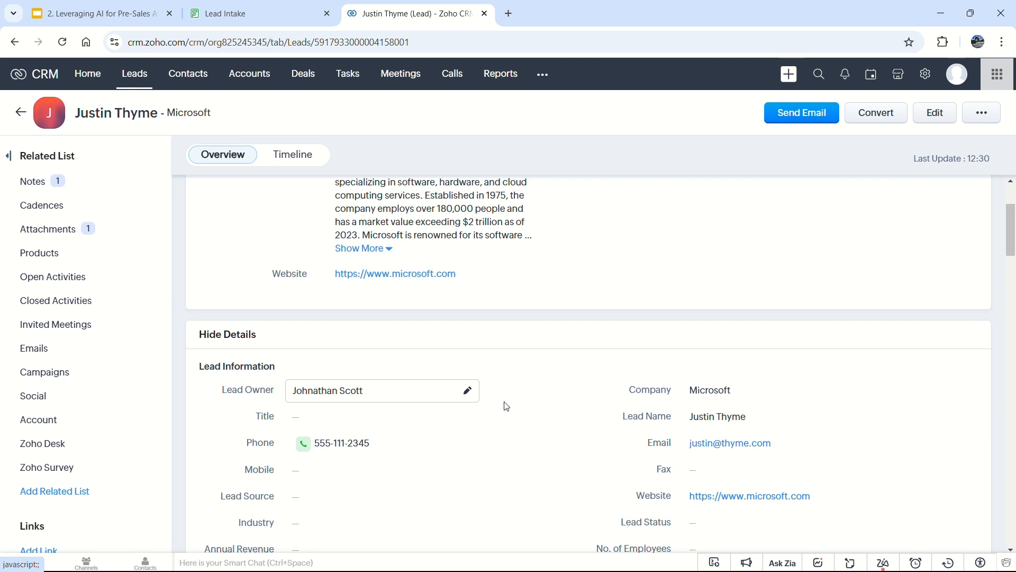
{"action": "left_click", "coordinate": [365, 249]}
{"action": "scroll", "coordinate": [544, 356], "scroll_direction": "up", "scroll_amount": 2}
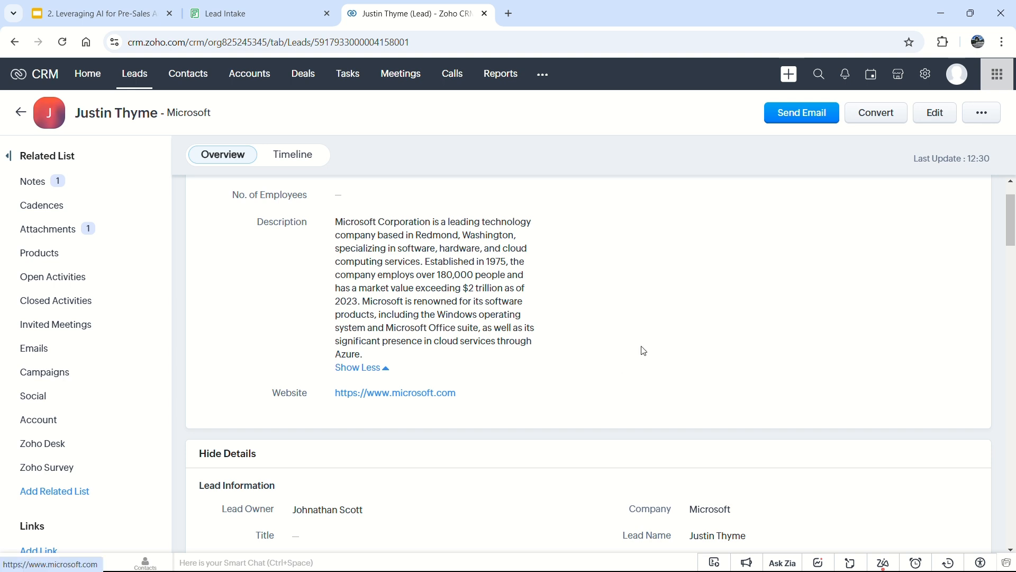
Check the lead's intake PDF attachment, then go to the Accounts list.
{"action": "scroll", "coordinate": [658, 336], "scroll_direction": "down", "scroll_amount": 3}
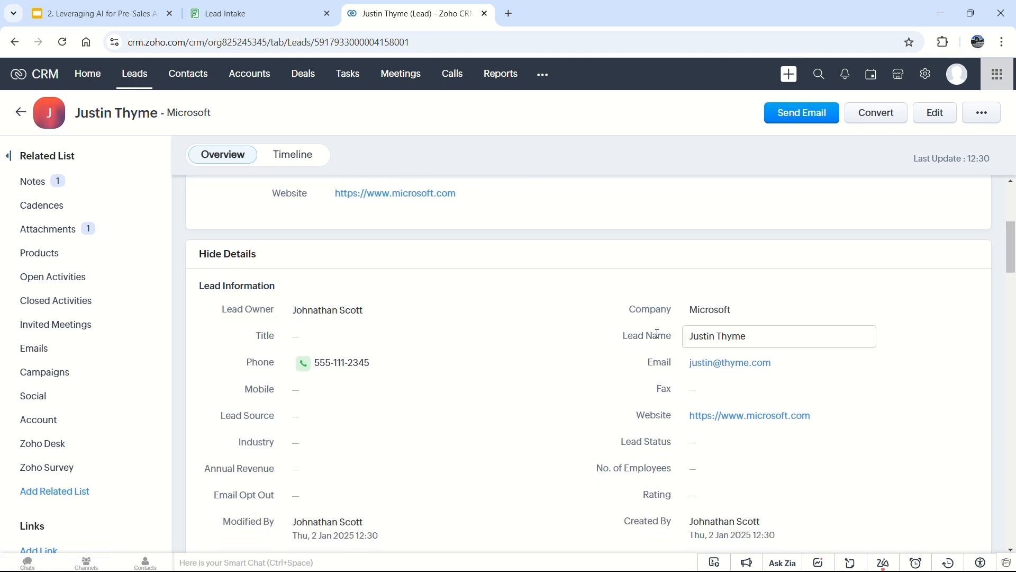
{"action": "scroll", "coordinate": [658, 336], "scroll_direction": "down", "scroll_amount": 3}
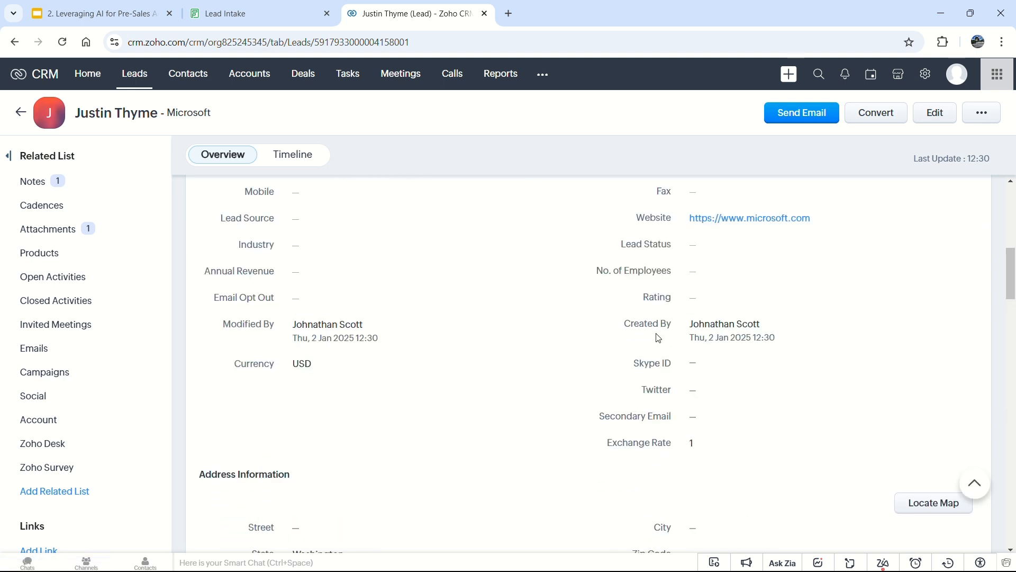
{"action": "left_click", "coordinate": [49, 229]}
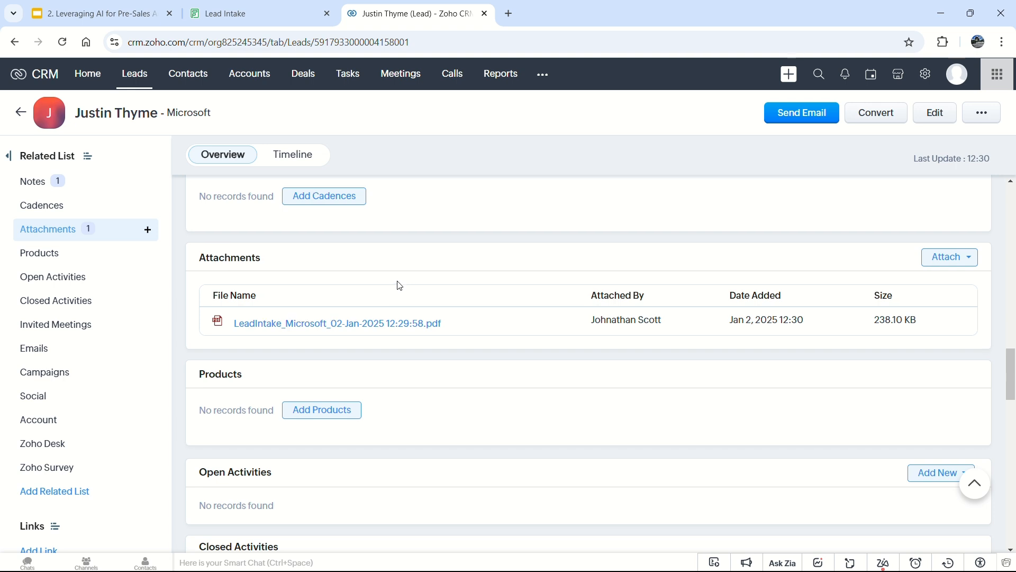
{"action": "scroll", "coordinate": [397, 284], "scroll_direction": "up", "scroll_amount": 10}
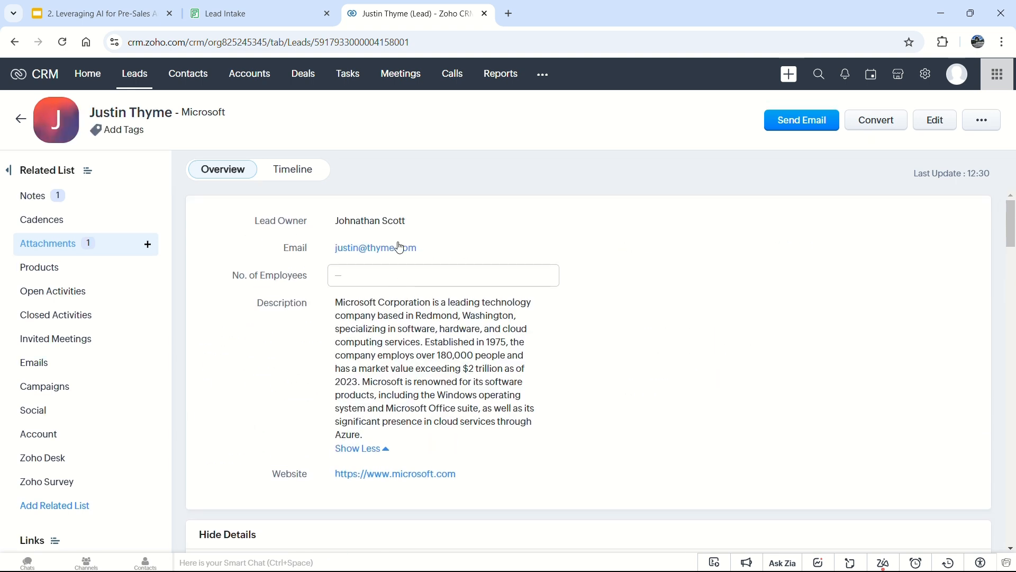
{"action": "left_click", "coordinate": [251, 80]}
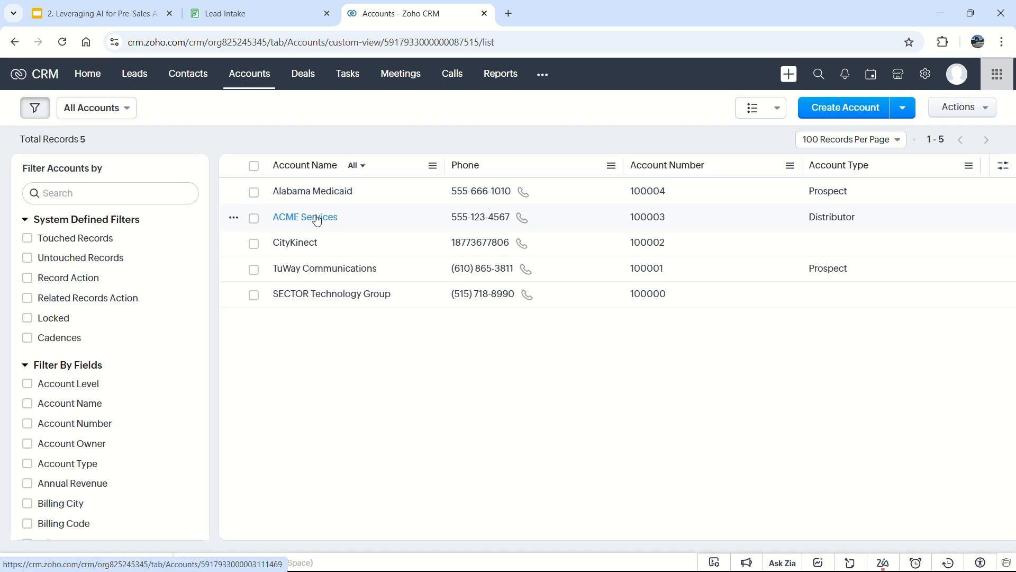
Open the Alabama Medicaid account and delete its entire Description.
{"action": "left_click", "coordinate": [320, 196]}
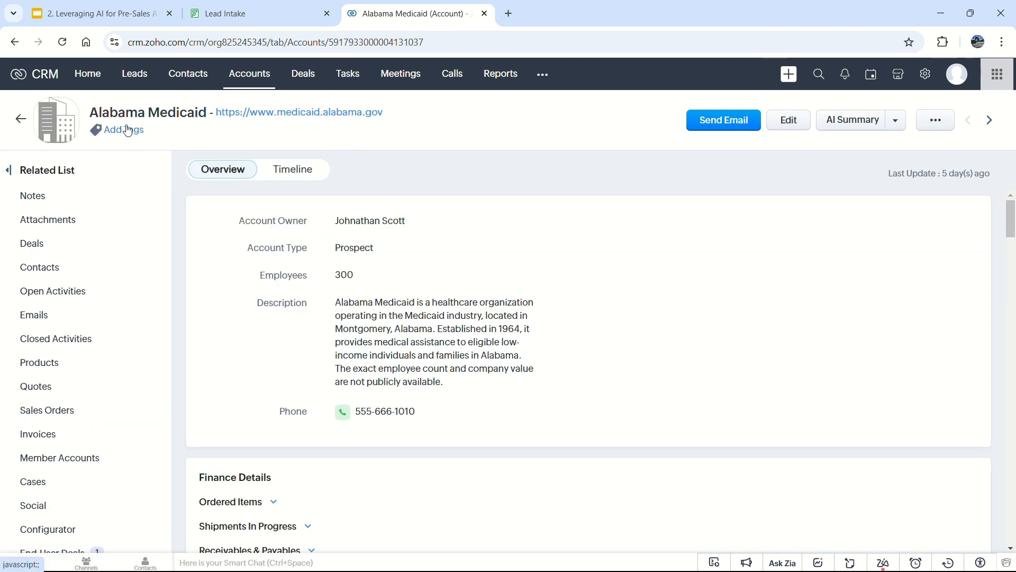
{"action": "mouse_move", "coordinate": [148, 189]}
{"action": "mouse_move", "coordinate": [556, 318]}
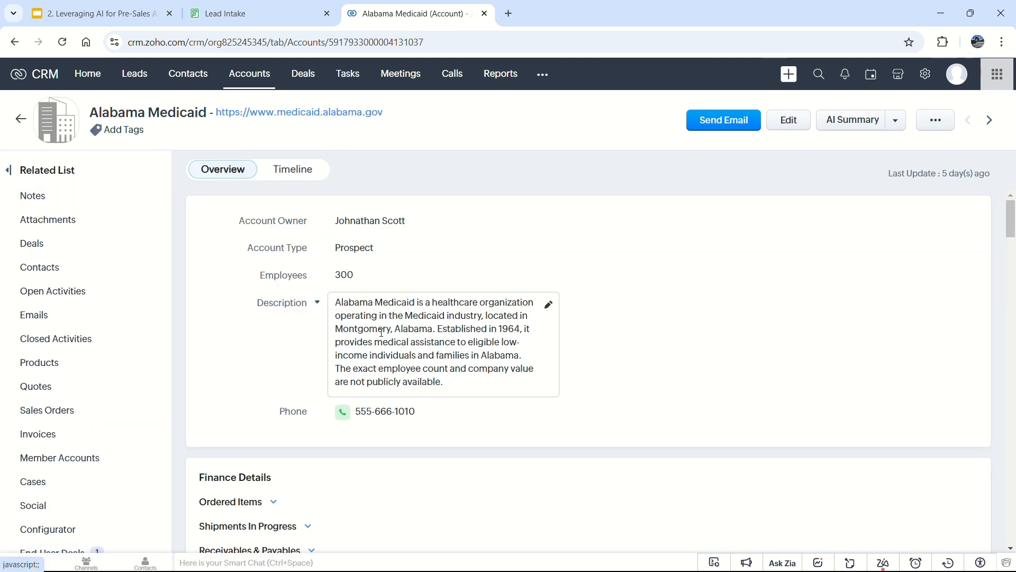
{"action": "left_click", "coordinate": [548, 305]}
{"action": "left_click_drag", "start_coordinate": [427, 369], "coordinate": [298, 305]}
{"action": "key", "text": "BackSpace"}
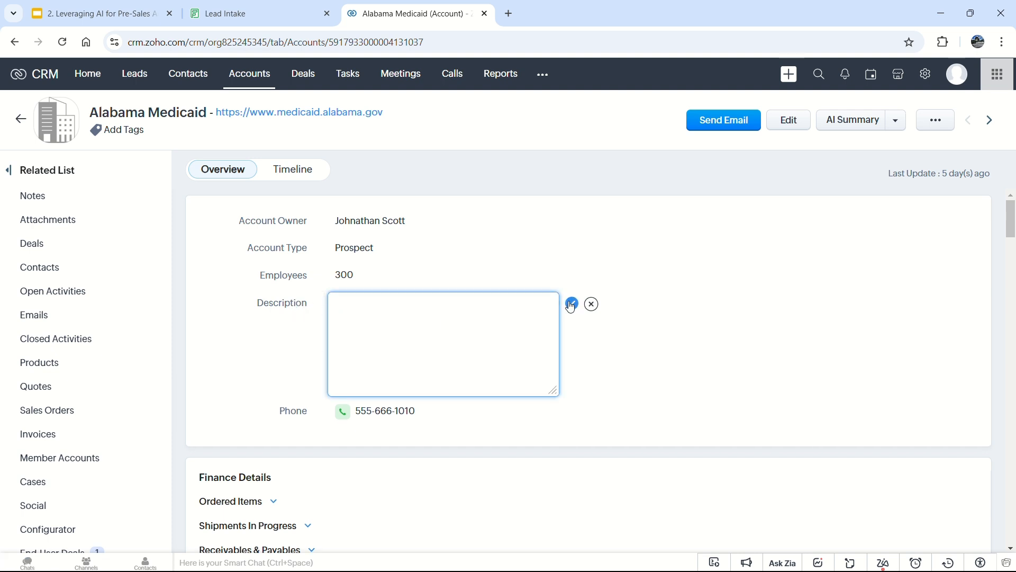
{"action": "left_click", "coordinate": [571, 303]}
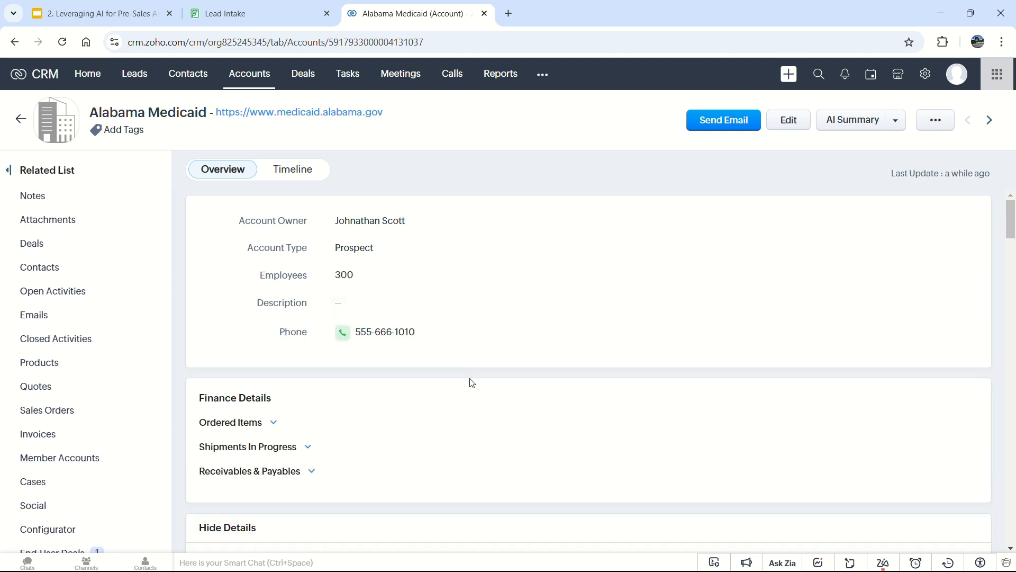
Empty the account's Website field and request a new AI Summary.
{"action": "scroll", "coordinate": [473, 383], "scroll_direction": "down", "scroll_amount": 5}
{"action": "left_click", "coordinate": [896, 358]}
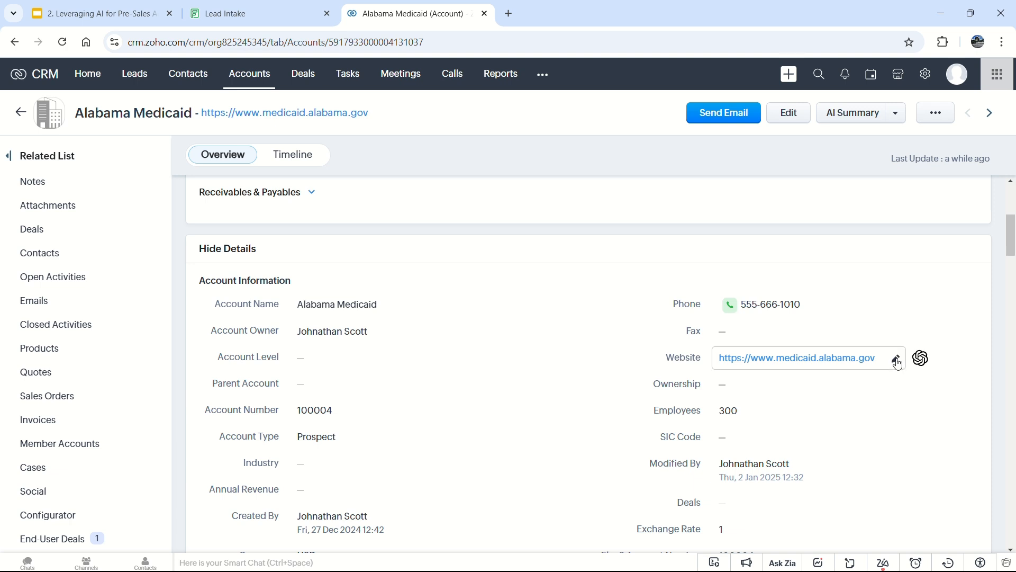
{"action": "left_click", "coordinate": [886, 360]}
{"action": "key", "text": "ctrl+a"}
{"action": "key", "text": "BackSpace"}
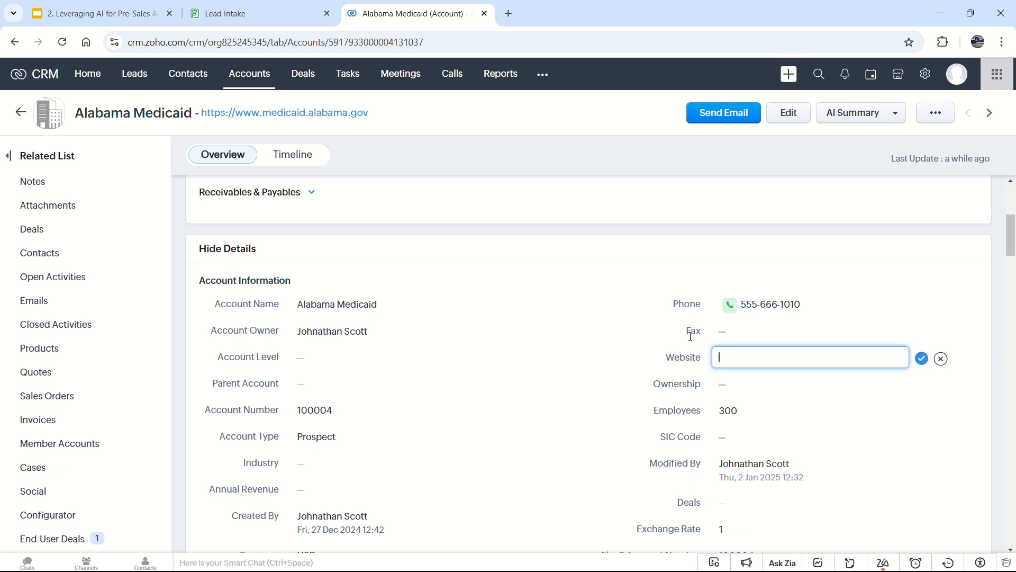
{"action": "left_click", "coordinate": [921, 358]}
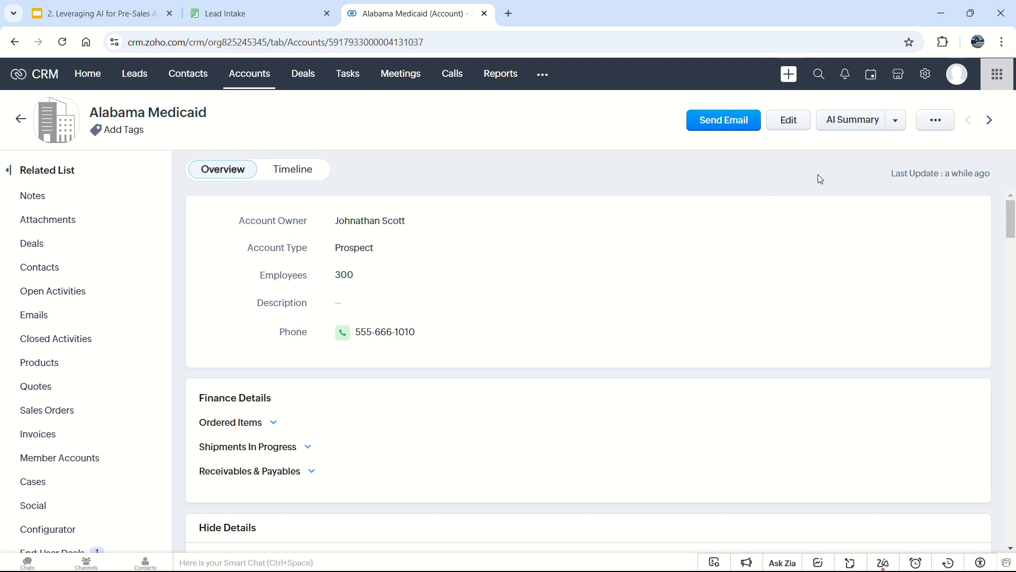
{"action": "left_click", "coordinate": [861, 129]}
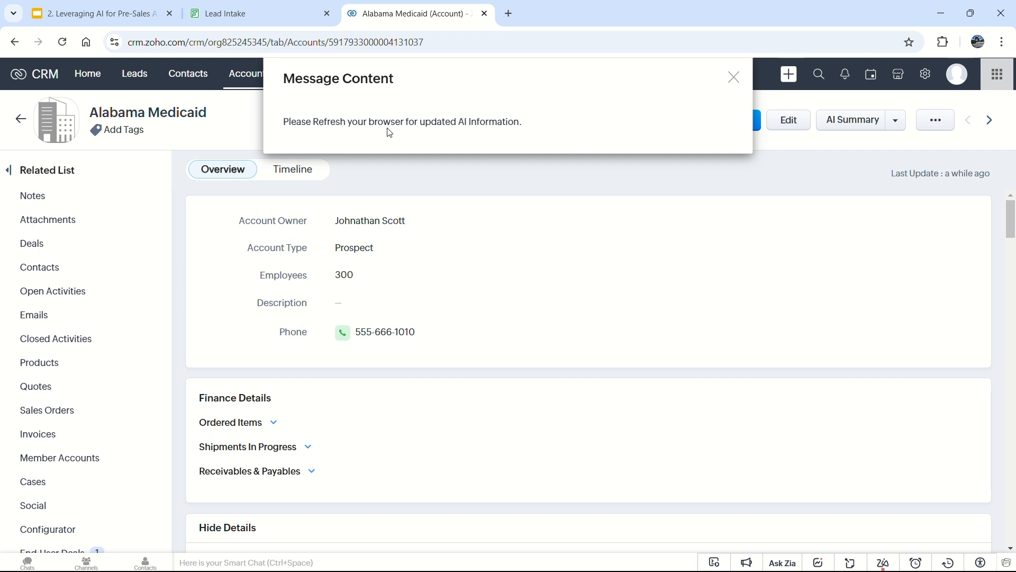
Reload Alabama Medicaid to get the AI-refilled description and website, and expand the description.
{"action": "left_click", "coordinate": [735, 78]}
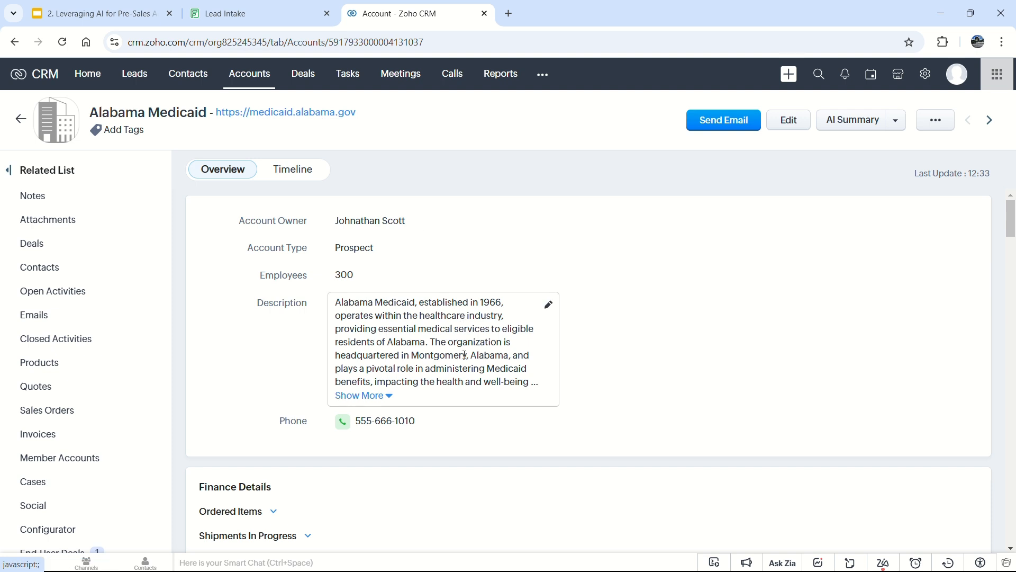
{"action": "left_click", "coordinate": [381, 396]}
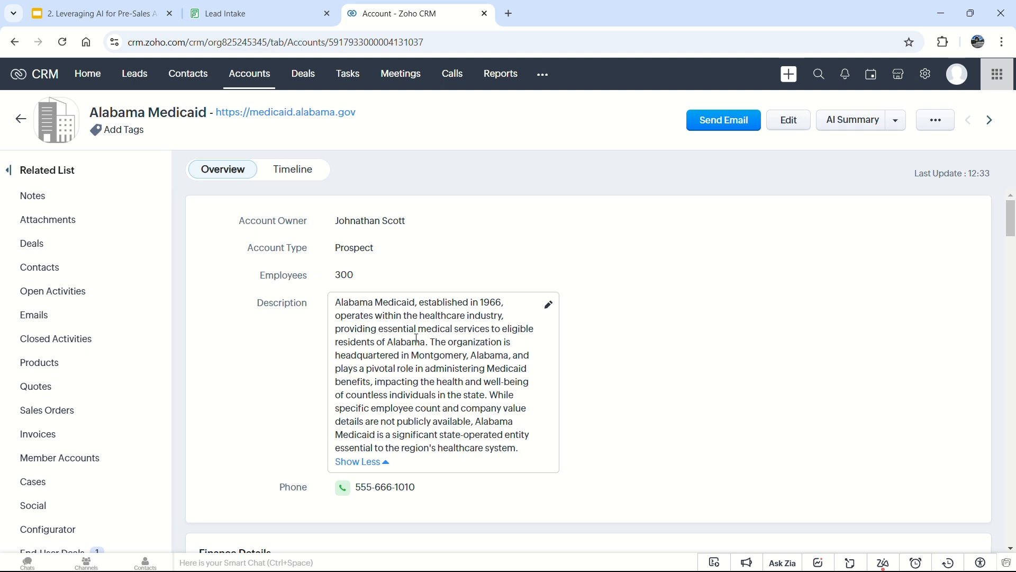
{"action": "left_click", "coordinate": [305, 78]}
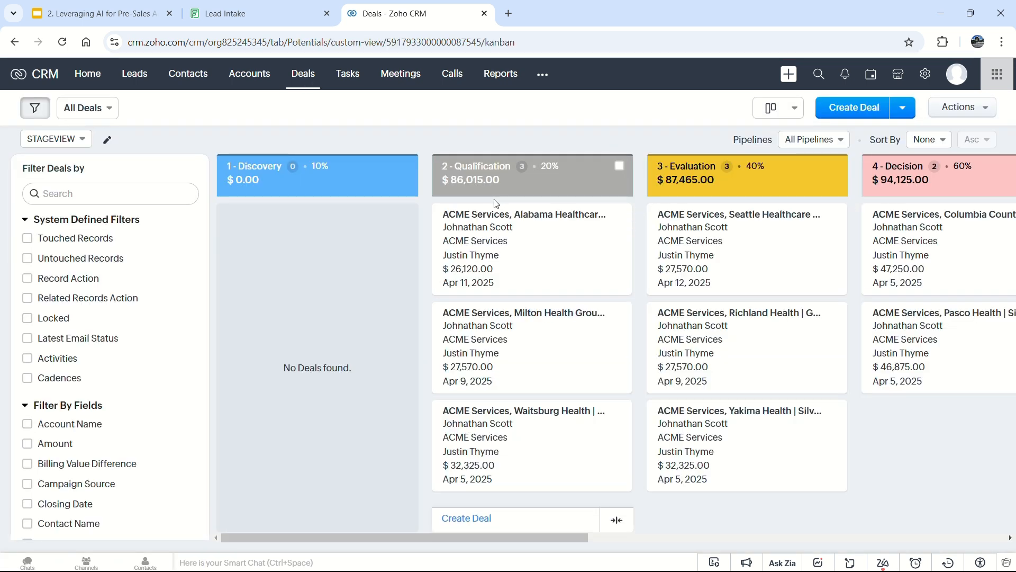
Open the ACME Services, Alabama Healthcare | Silver Package deal and delete its Executive Summary text.
{"action": "left_click", "coordinate": [553, 214]}
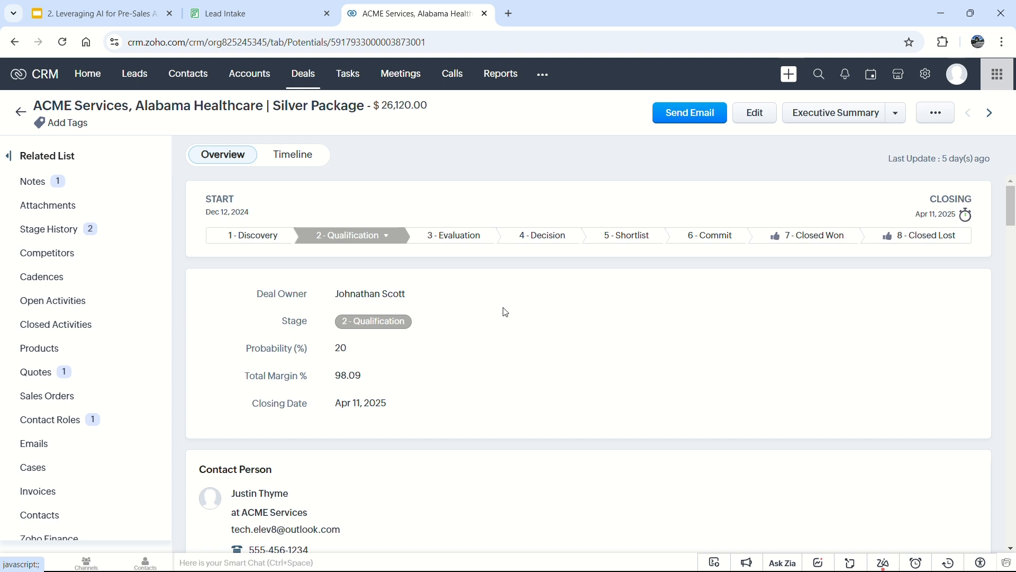
{"action": "scroll", "coordinate": [506, 312], "scroll_direction": "down", "scroll_amount": 9}
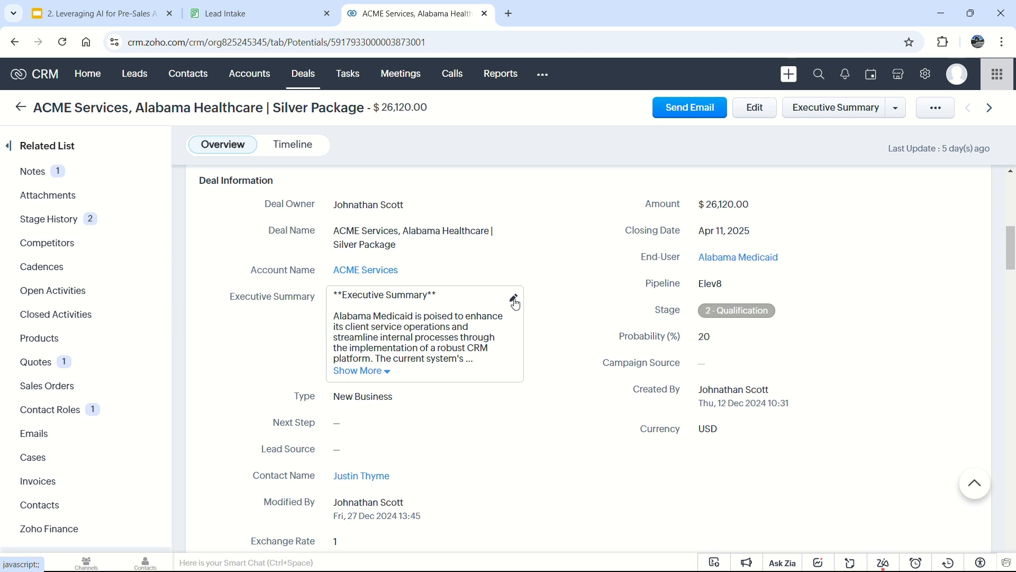
{"action": "left_click", "coordinate": [514, 299]}
{"action": "mouse_move", "coordinate": [489, 372]}
{"action": "left_mouse_down"}
{"action": "mouse_move", "coordinate": [329, 308]}
{"action": "mouse_move", "coordinate": [305, 268]}
{"action": "left_mouse_up"}
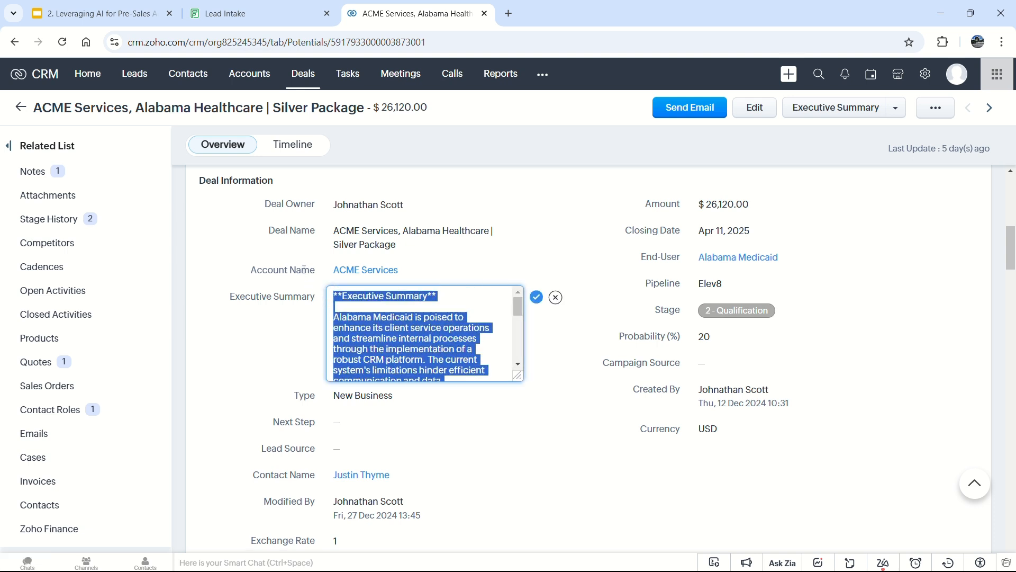
{"action": "key", "text": "BackSpace"}
{"action": "left_click", "coordinate": [536, 297]}
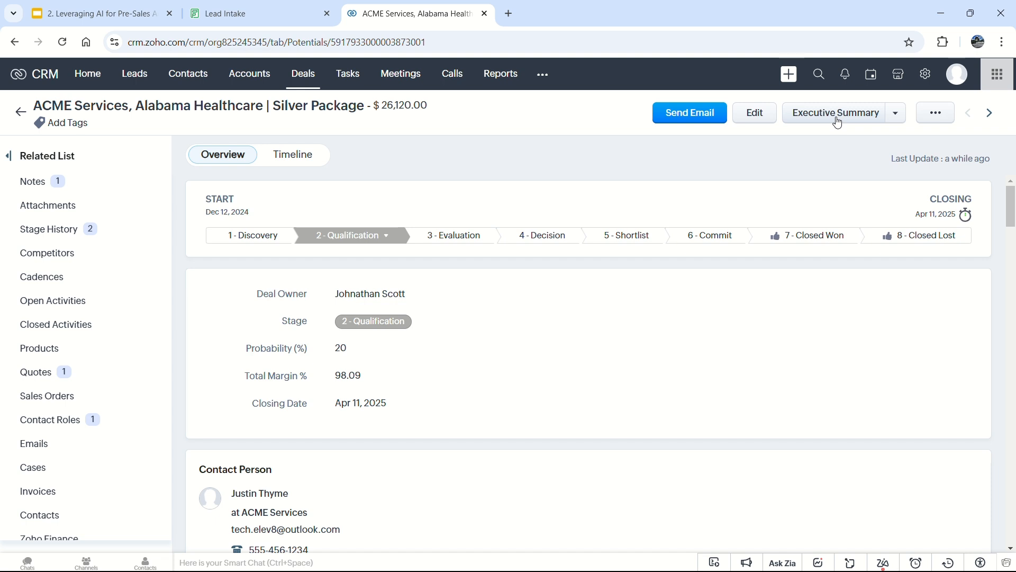
Generate a new AI Executive Summary for the Silver Package deal, reload, and expand it.
{"action": "left_click", "coordinate": [835, 120]}
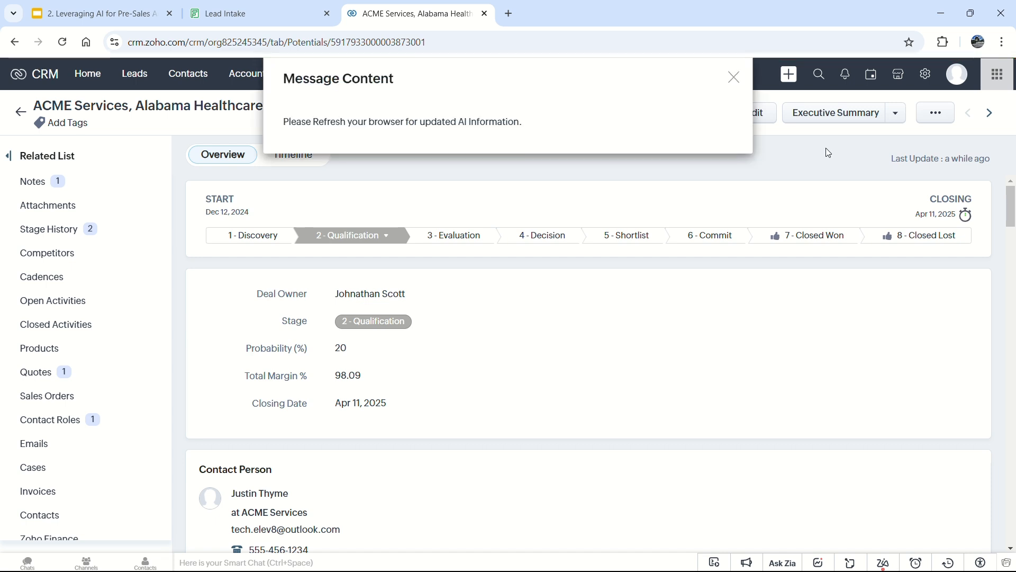
{"action": "left_click", "coordinate": [735, 79]}
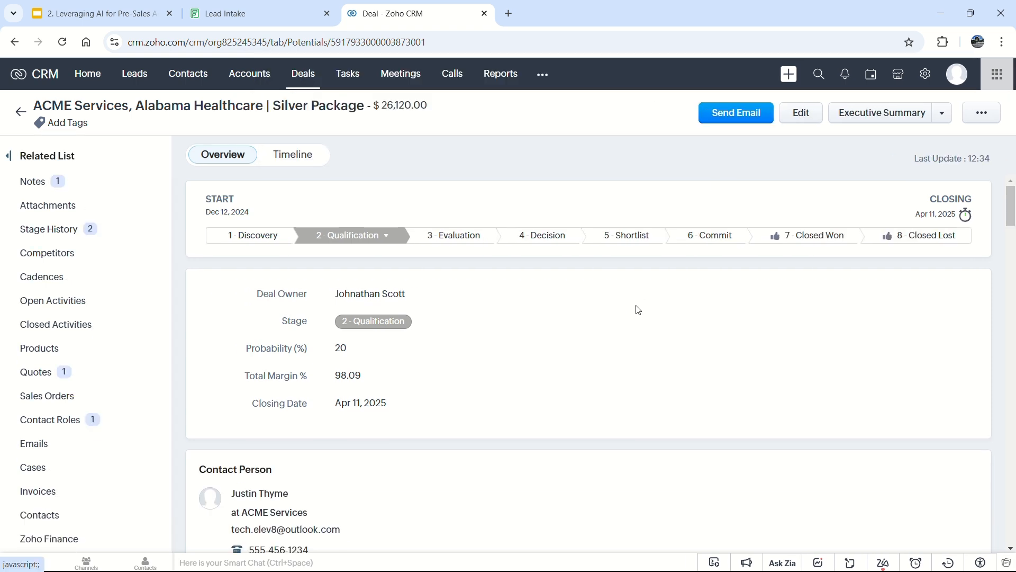
{"action": "scroll", "coordinate": [550, 351], "scroll_direction": "down", "scroll_amount": 3}
{"action": "scroll", "coordinate": [552, 351], "scroll_direction": "down", "scroll_amount": 3}
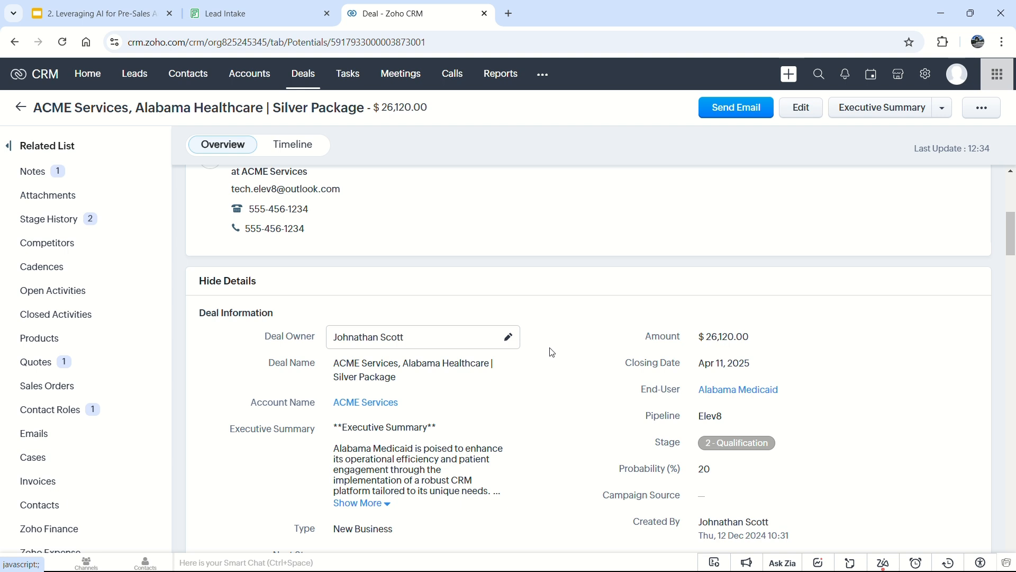
{"action": "left_click", "coordinate": [374, 504]}
{"action": "scroll", "coordinate": [688, 410], "scroll_direction": "down", "scroll_amount": 3}
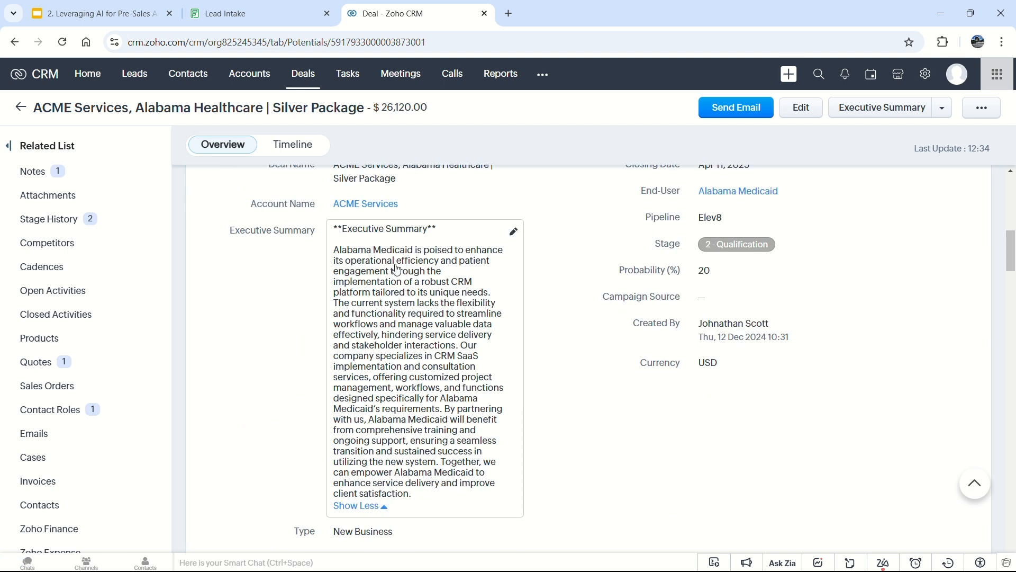